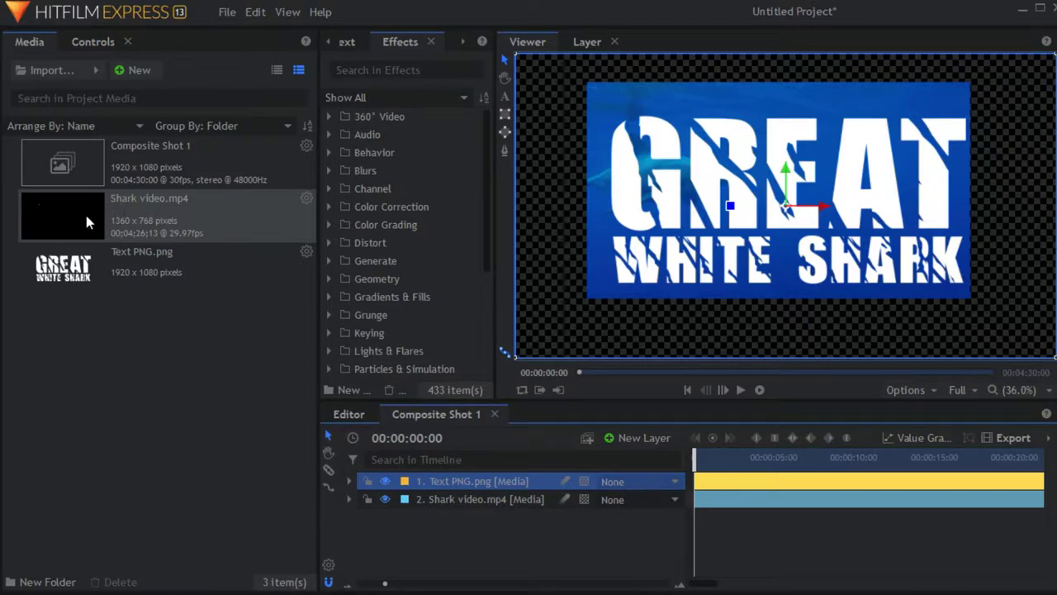
- Hide the Text PNG.png layer in the composite shot so only the shark footage shows
{"action": "left_click", "coordinate": [732, 501]}
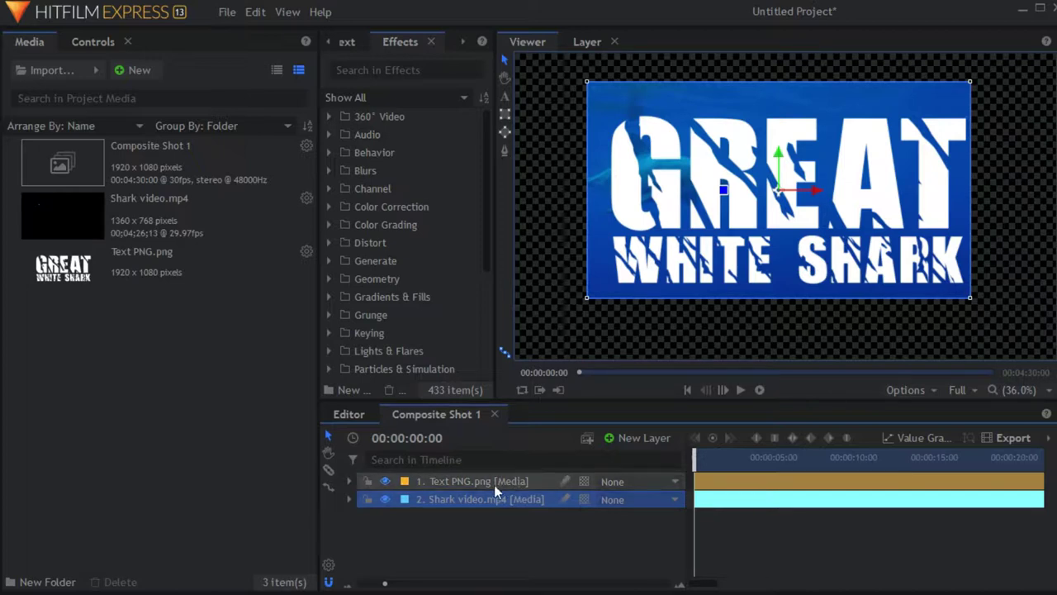
{"action": "left_click", "coordinate": [730, 481]}
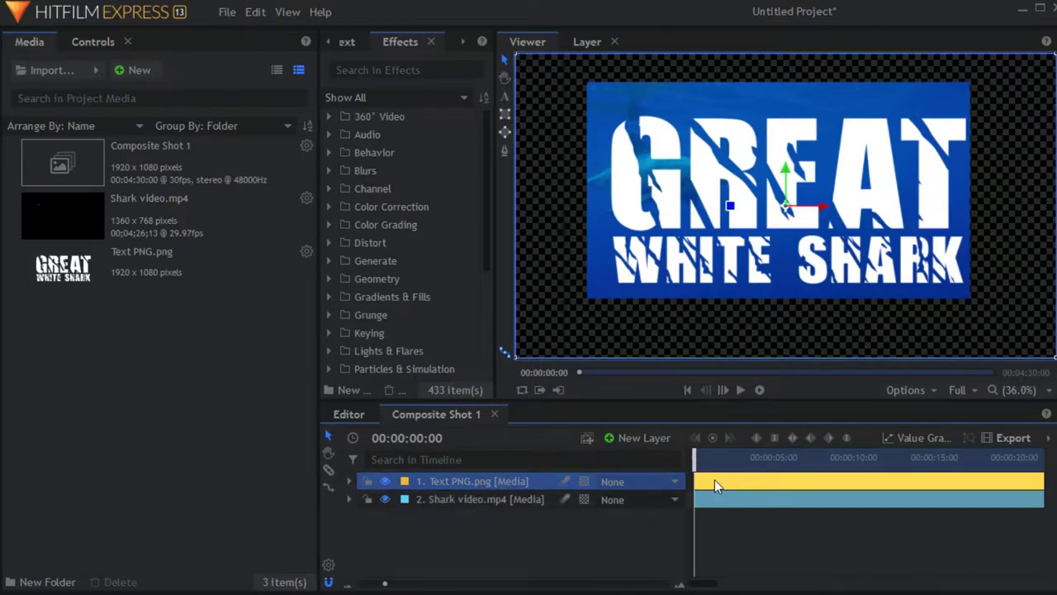
{"action": "left_click", "coordinate": [385, 484]}
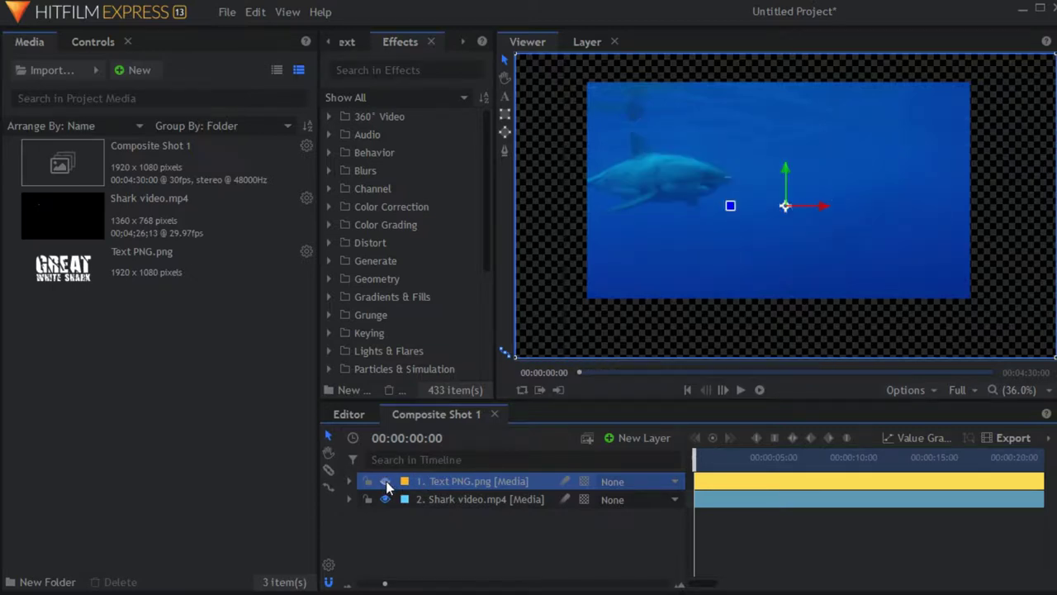
- Search the effects for "set" and apply Set Matte to the Shark video.mp4 layer
{"action": "left_click", "coordinate": [351, 74]}
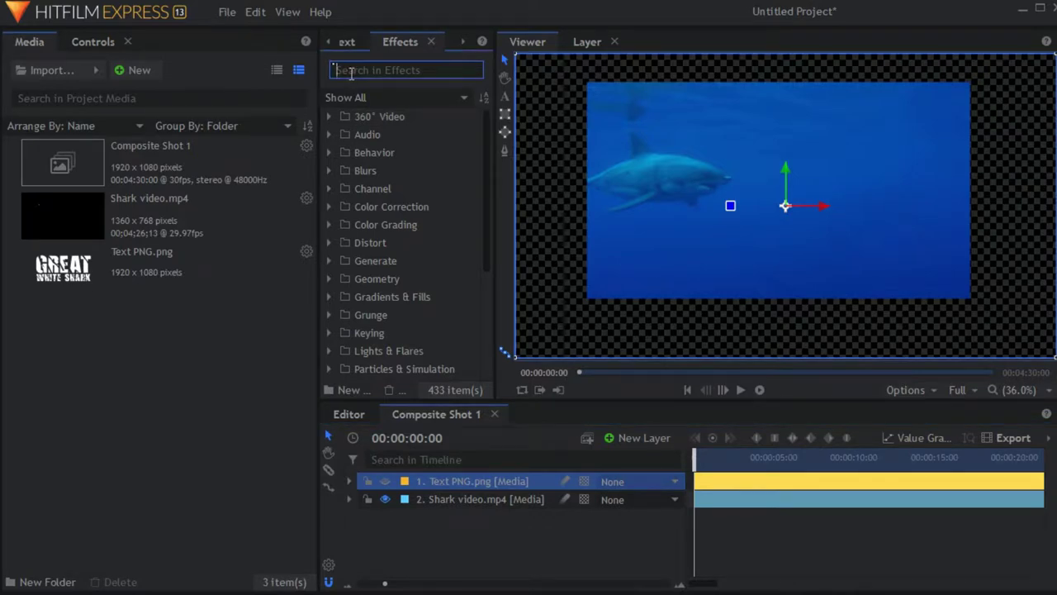
{"action": "type", "text": "set"}
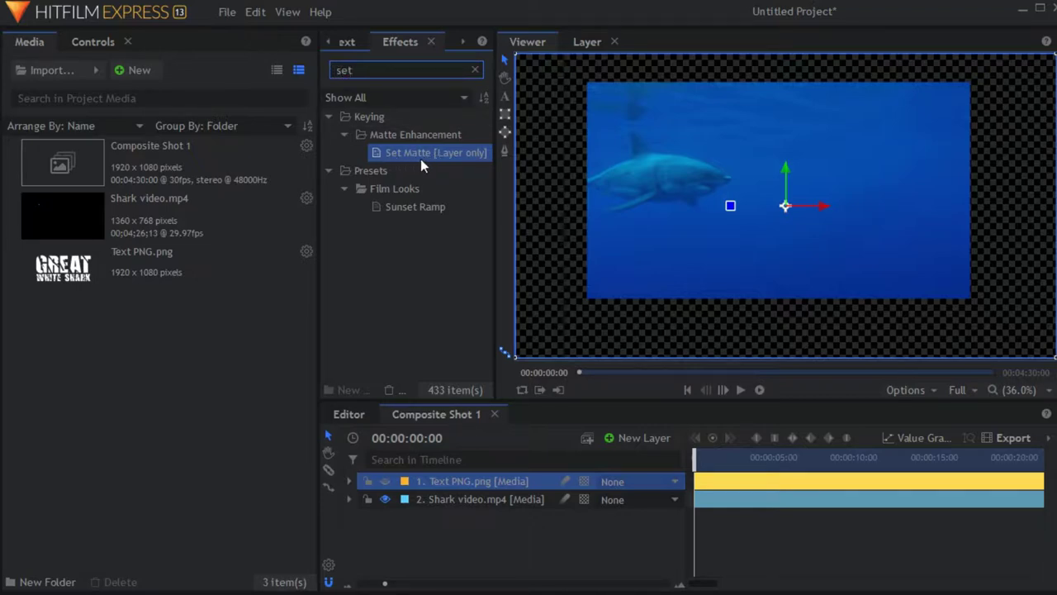
{"action": "left_click_drag", "start_coordinate": [403, 157], "coordinate": [429, 501]}
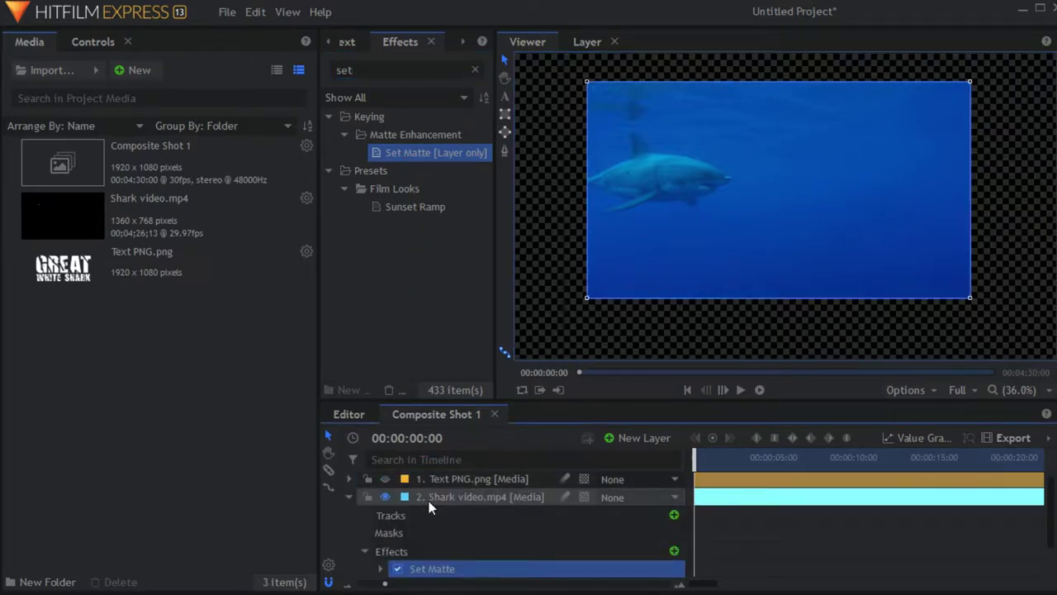
- Configure Set Matte with Text PNG.png as the source layer and Luminance as the matte source, and preview the result
{"action": "left_click", "coordinate": [93, 42]}
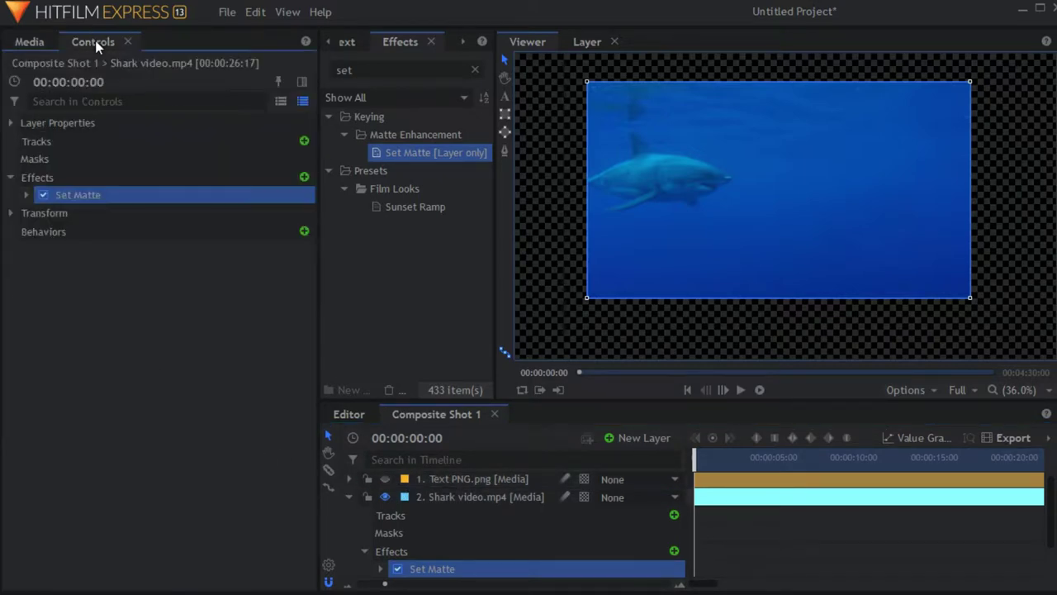
{"action": "left_click", "coordinate": [26, 196]}
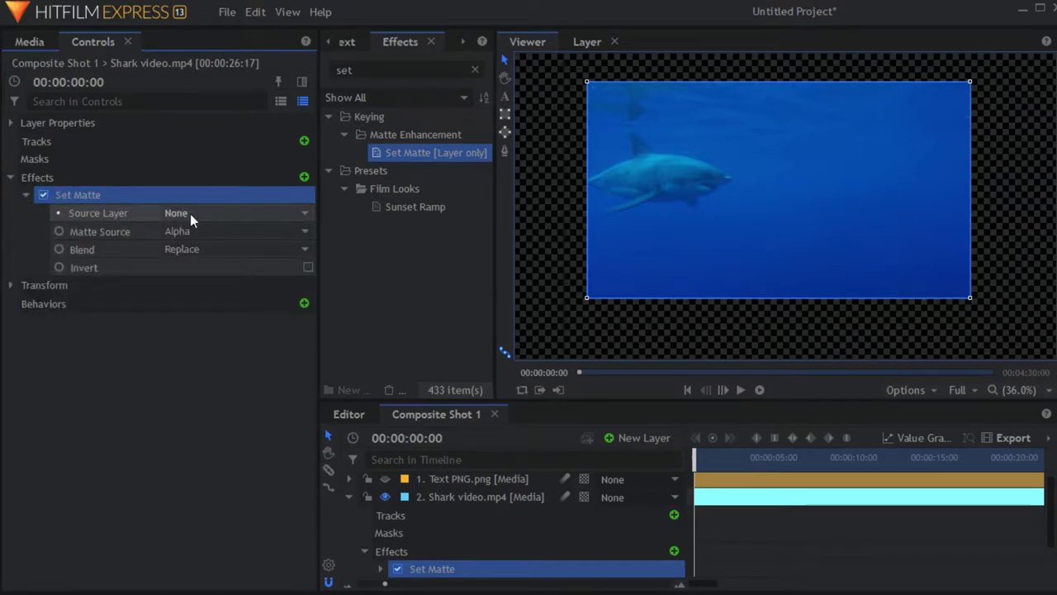
{"action": "left_click", "coordinate": [304, 212]}
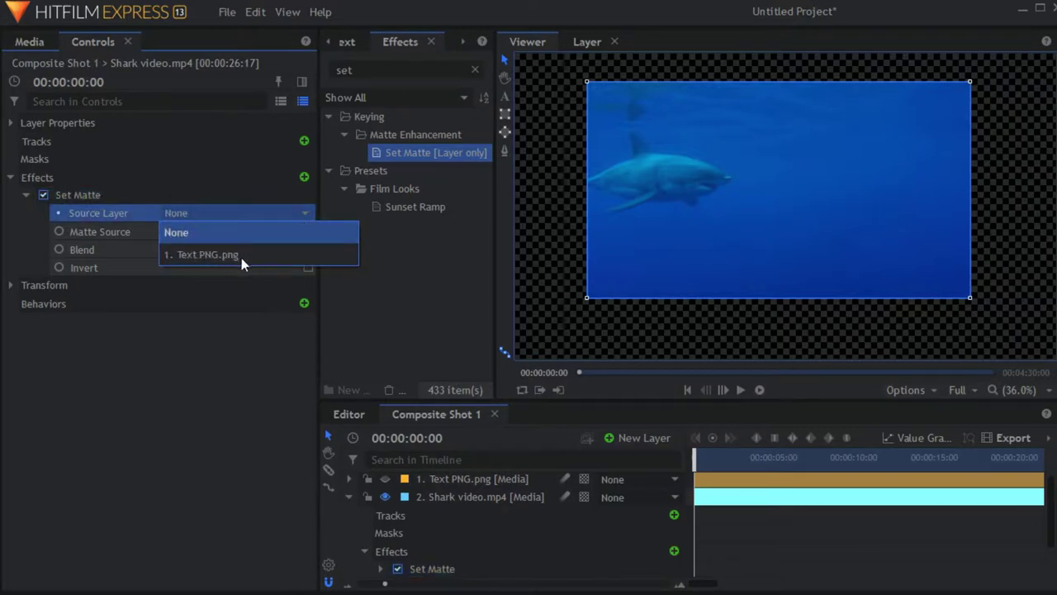
{"action": "left_click", "coordinate": [197, 259]}
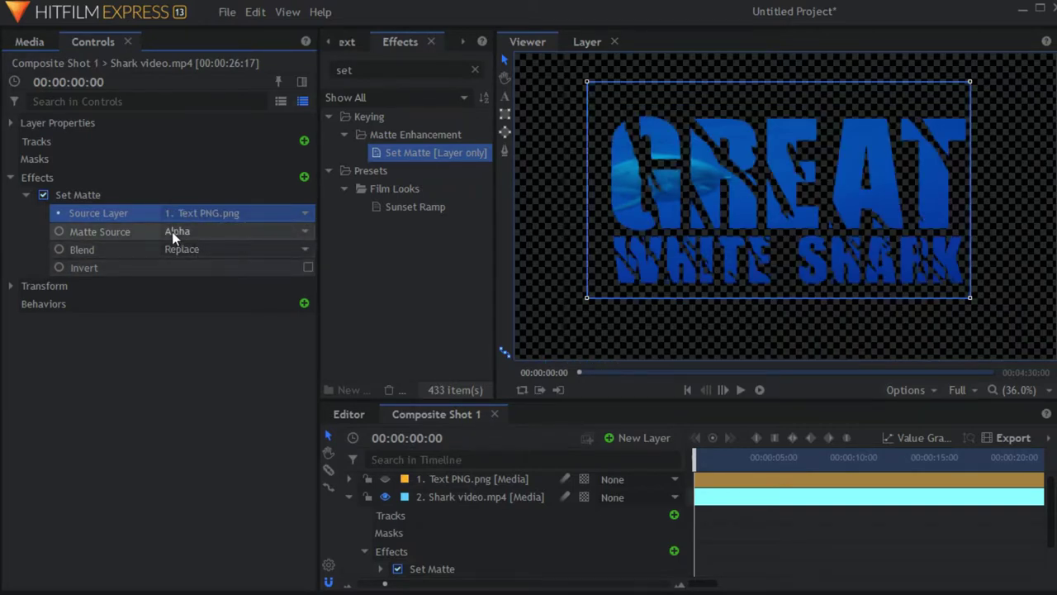
{"action": "left_click", "coordinate": [302, 232]}
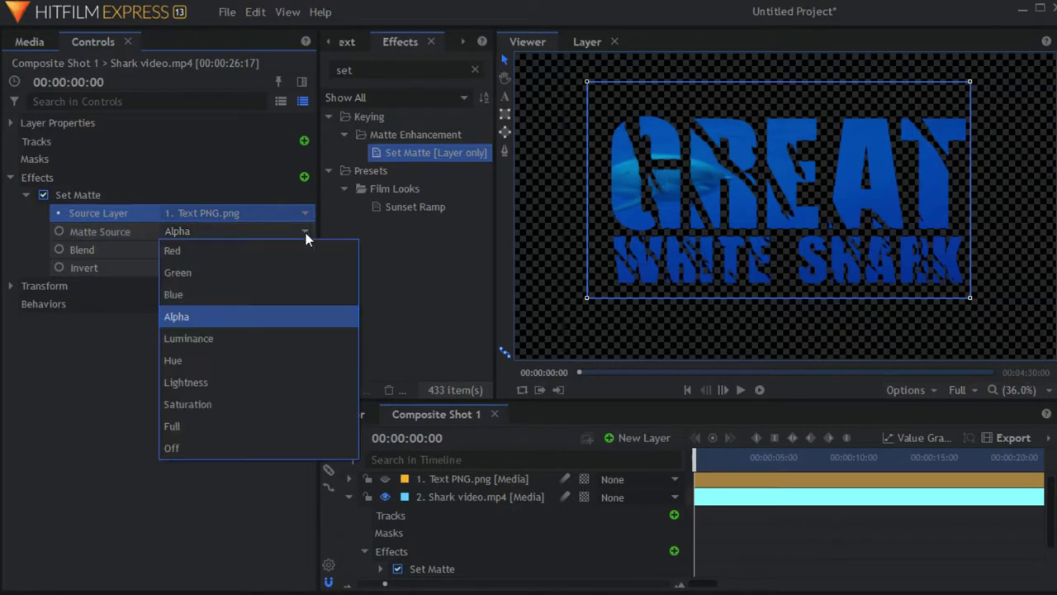
{"action": "left_click", "coordinate": [189, 339]}
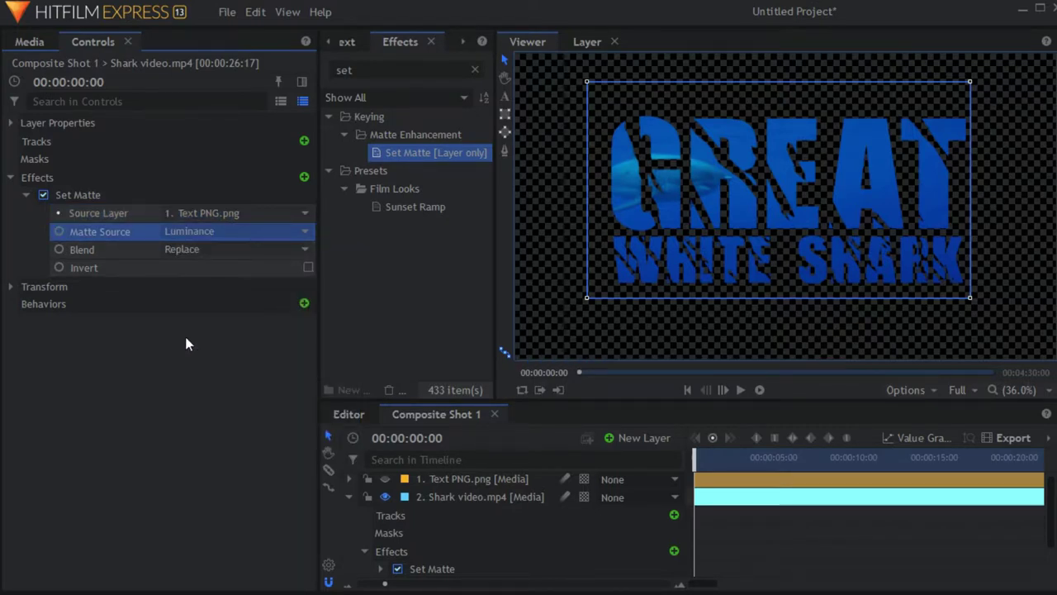
{"action": "left_click", "coordinate": [350, 499]}
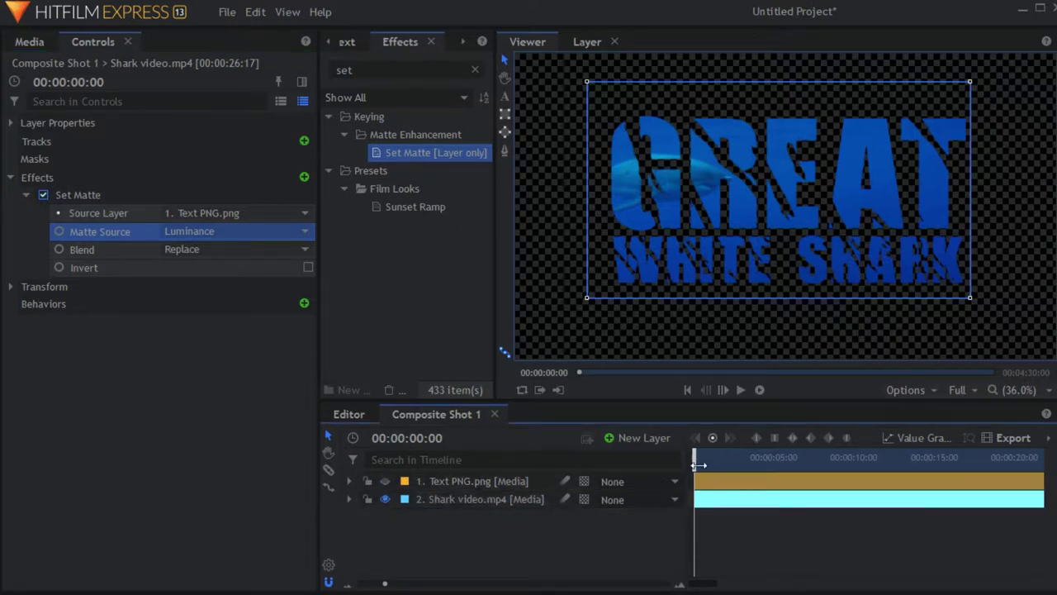
{"action": "mouse_move", "coordinate": [695, 457]}
{"action": "left_mouse_down"}
{"action": "mouse_move", "coordinate": [899, 434]}
{"action": "mouse_move", "coordinate": [679, 449]}
{"action": "left_mouse_up"}
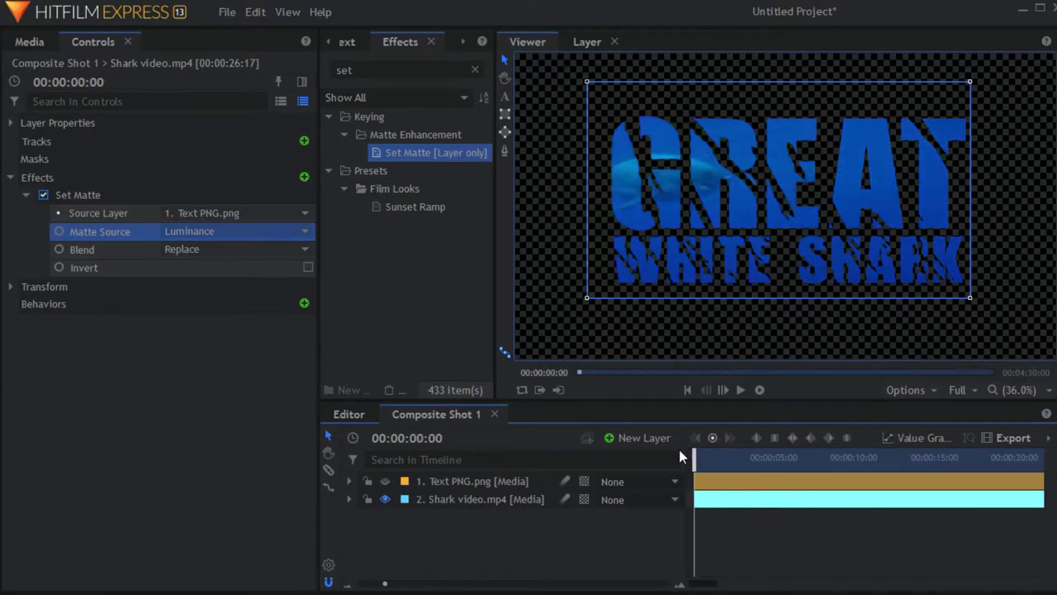
- Add the contents of the masked title composite shot to the export queue and go to the export screen
{"action": "left_click", "coordinate": [1009, 436]}
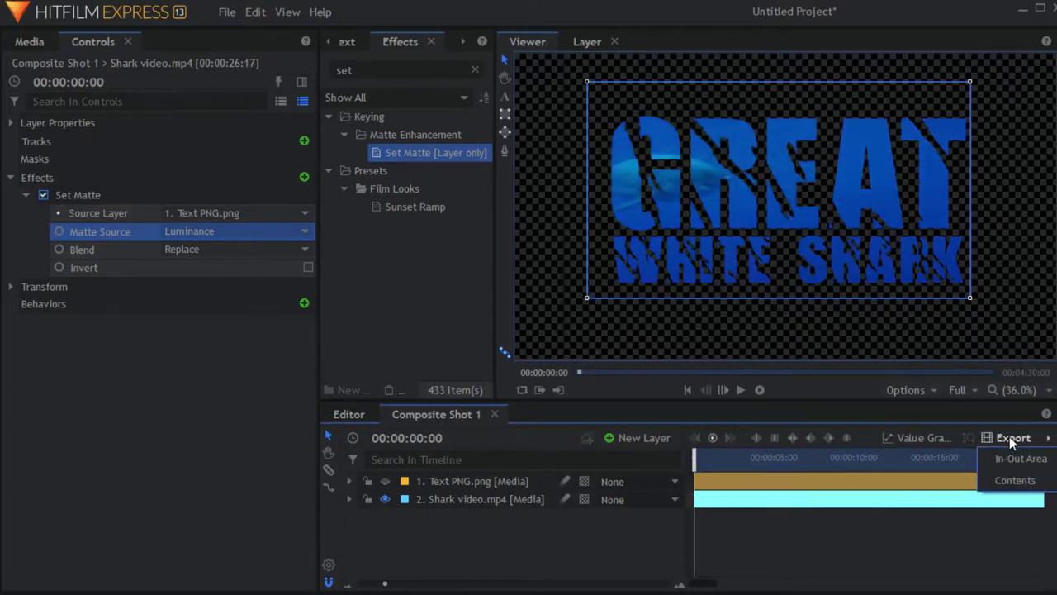
{"action": "left_click", "coordinate": [1007, 482]}
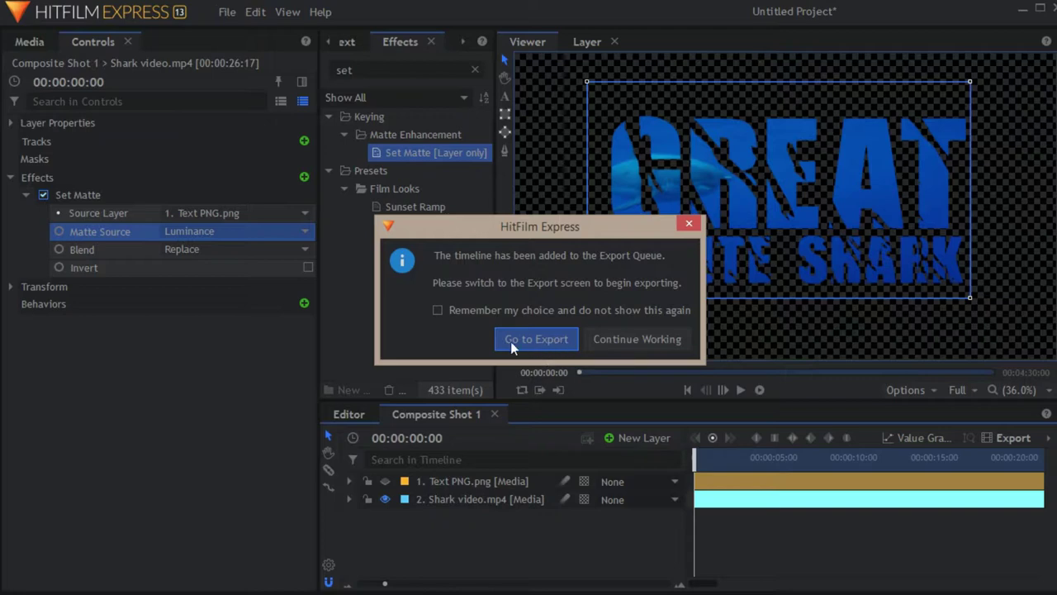
{"action": "left_click", "coordinate": [538, 345]}
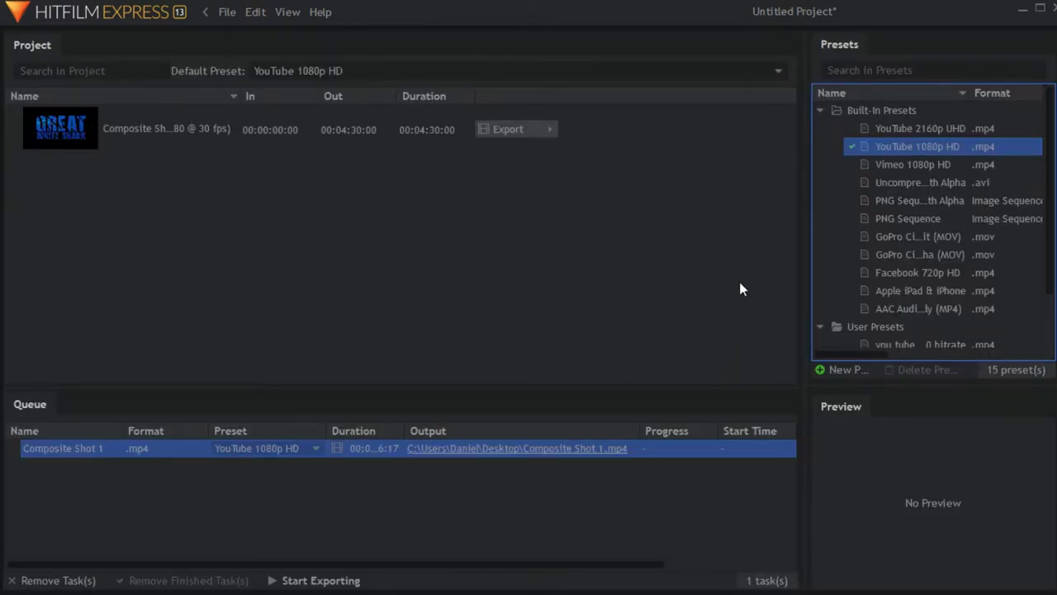
- Set both the default preset and the queued task's preset to Uncompressed AVI with Alpha, and start exporting
{"action": "left_click", "coordinate": [923, 187]}
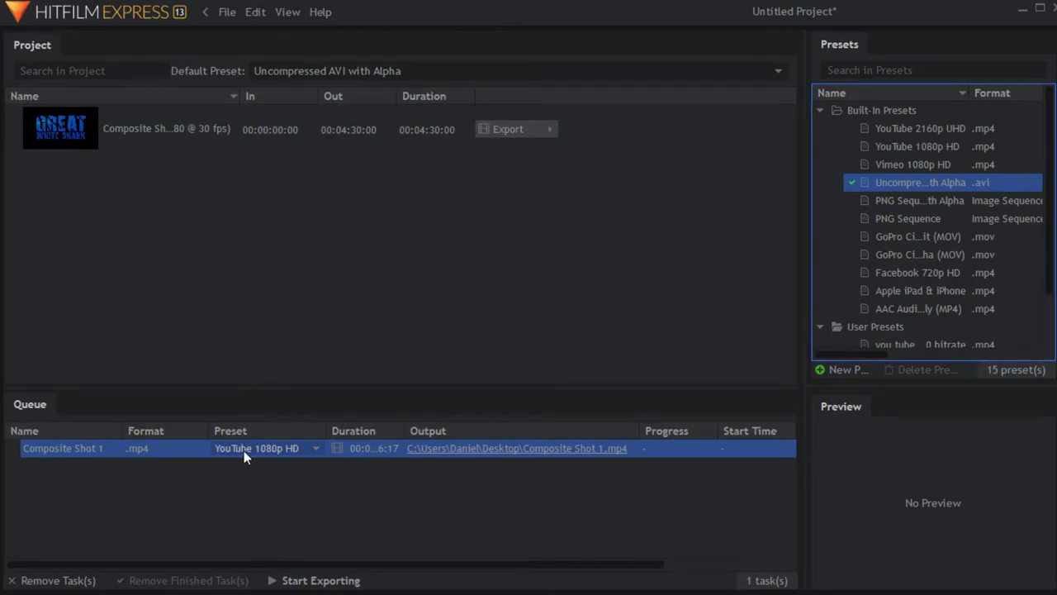
{"action": "left_click", "coordinate": [317, 447]}
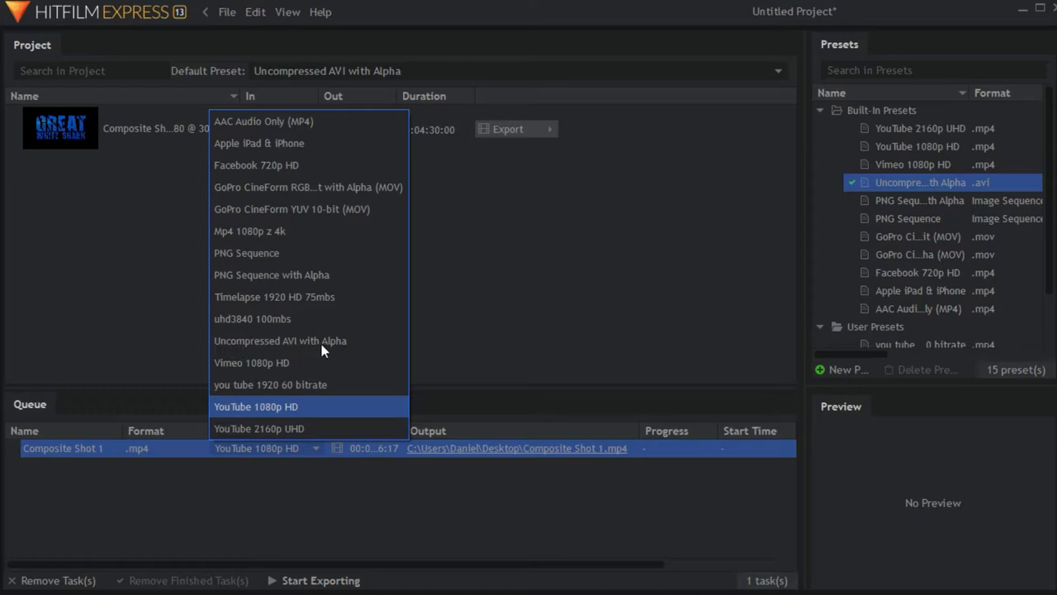
{"action": "left_click", "coordinate": [261, 342]}
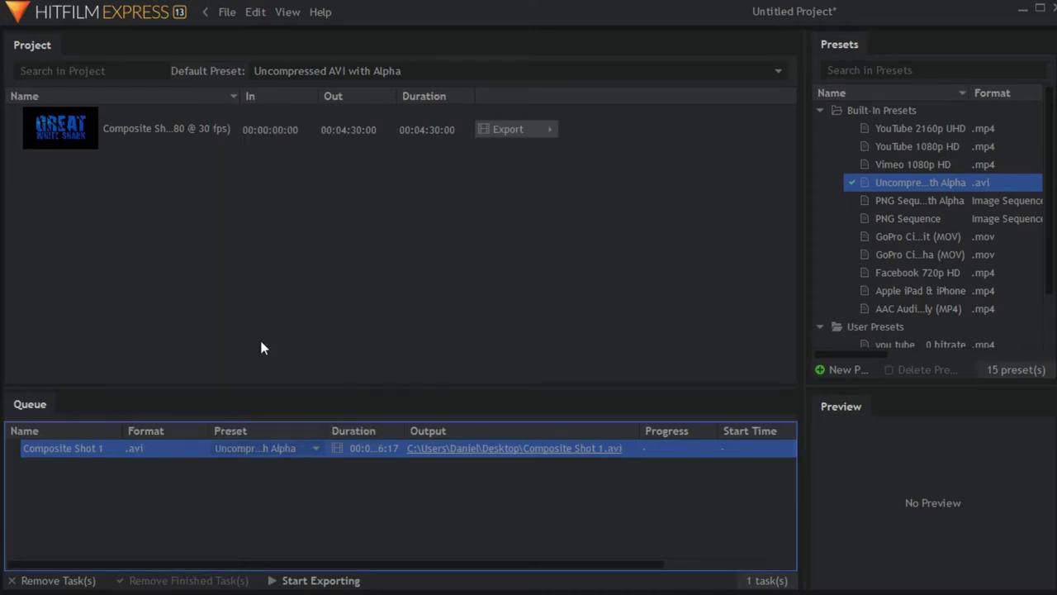
{"action": "left_click", "coordinate": [319, 580]}
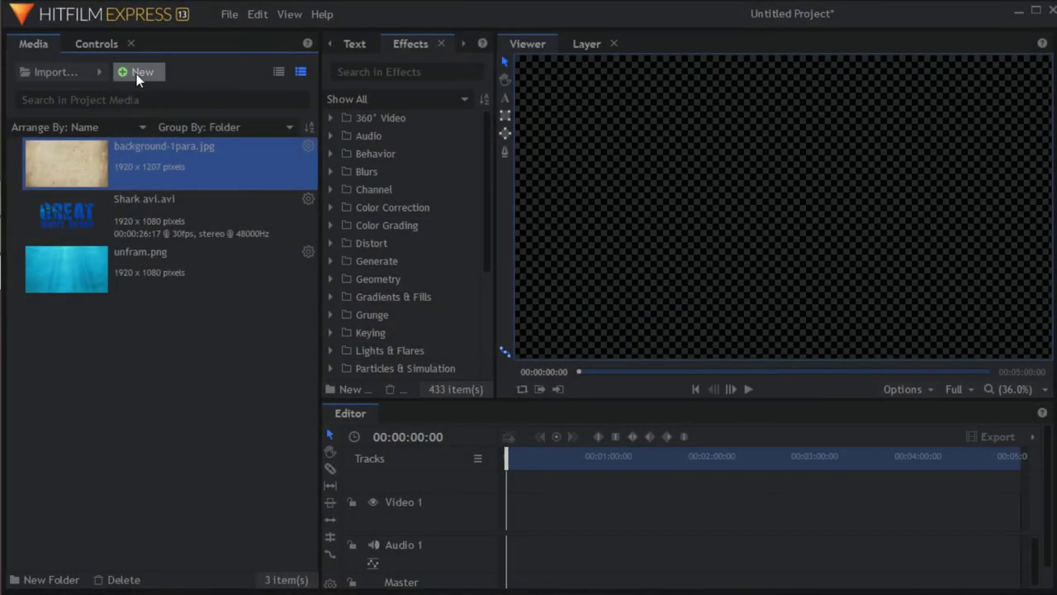
- Create a new composite shot using the 1080p Full HD @ 30 fps template with a 30-second duration
{"action": "left_click", "coordinate": [136, 74]}
{"action": "left_click", "coordinate": [161, 94]}
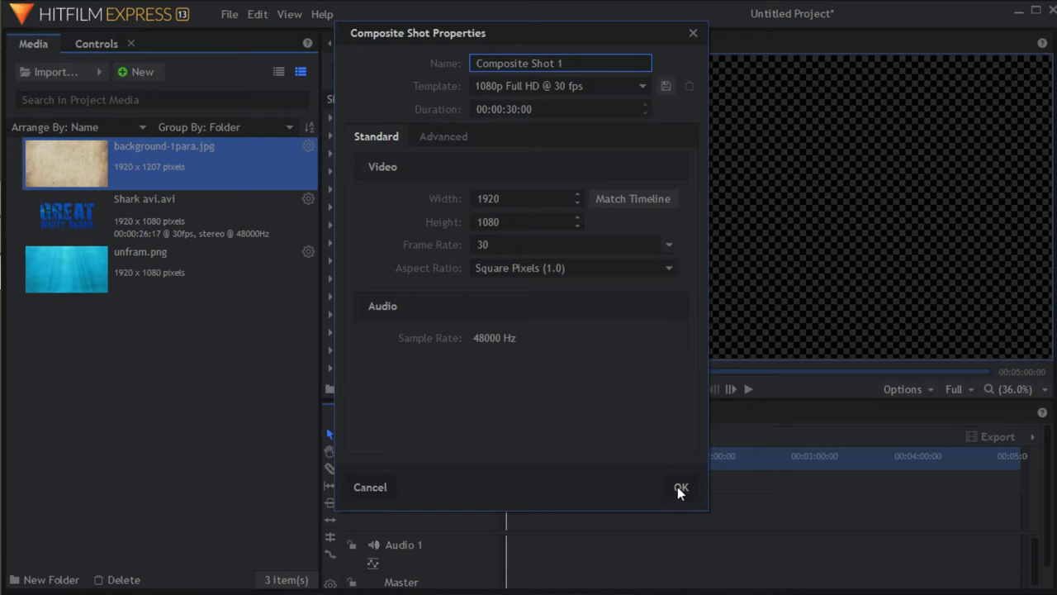
{"action": "left_click", "coordinate": [680, 488]}
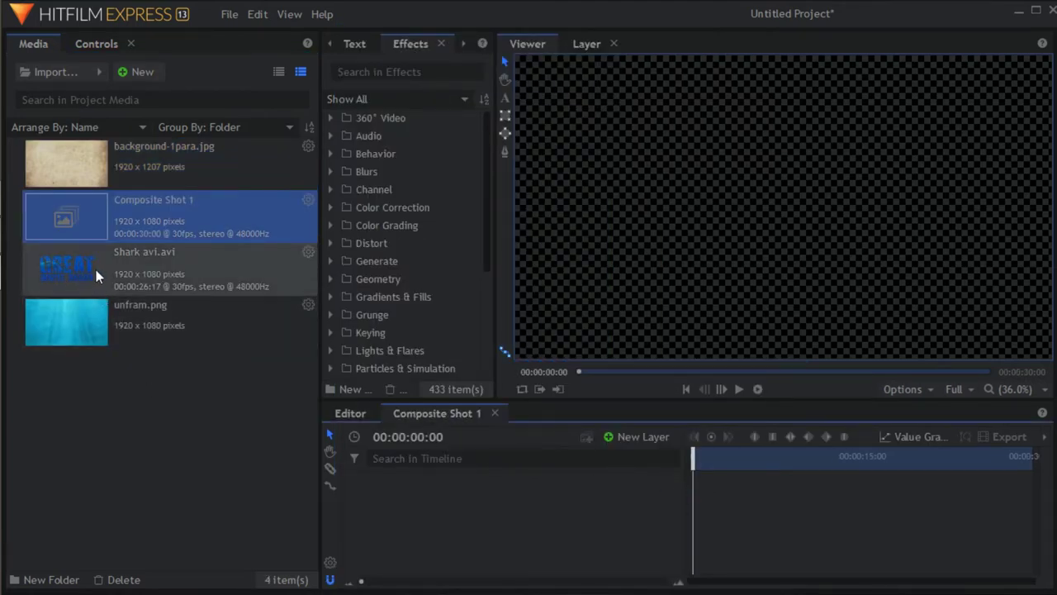
- Add Shark avi.avi to the composite shot with unfram.png beneath it as the background, and preview the result
{"action": "left_click_drag", "start_coordinate": [78, 274], "coordinate": [444, 499]}
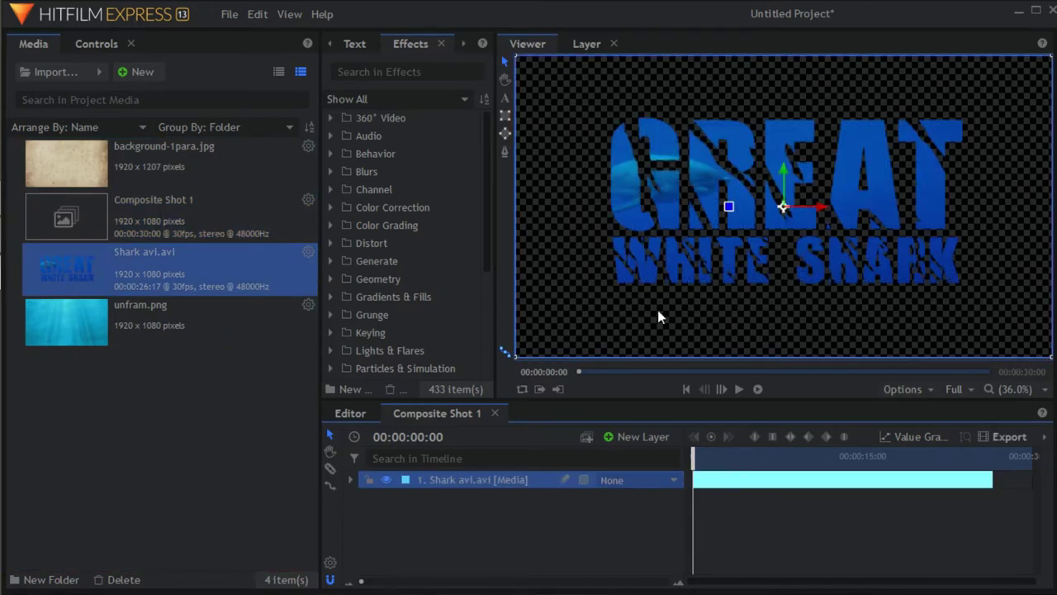
{"action": "mouse_move", "coordinate": [692, 456]}
{"action": "left_mouse_down"}
{"action": "mouse_move", "coordinate": [774, 450]}
{"action": "mouse_move", "coordinate": [790, 459]}
{"action": "mouse_move", "coordinate": [682, 458]}
{"action": "left_mouse_up"}
{"action": "left_click_drag", "start_coordinate": [65, 325], "coordinate": [466, 523]}
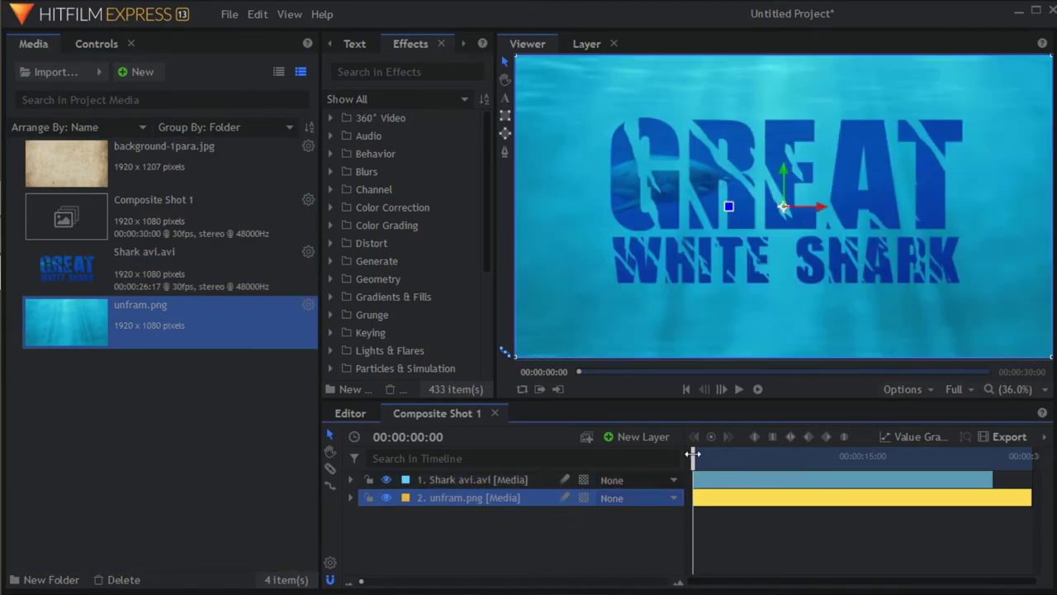
{"action": "mouse_move", "coordinate": [692, 455]}
{"action": "left_mouse_down"}
{"action": "mouse_move", "coordinate": [763, 451]}
{"action": "mouse_move", "coordinate": [692, 456]}
{"action": "left_mouse_up"}
- Replace the unfram.png background layer with background-1para.jpg beneath the Shark avi.avi layer, and preview the result
{"action": "right_click", "coordinate": [718, 503]}
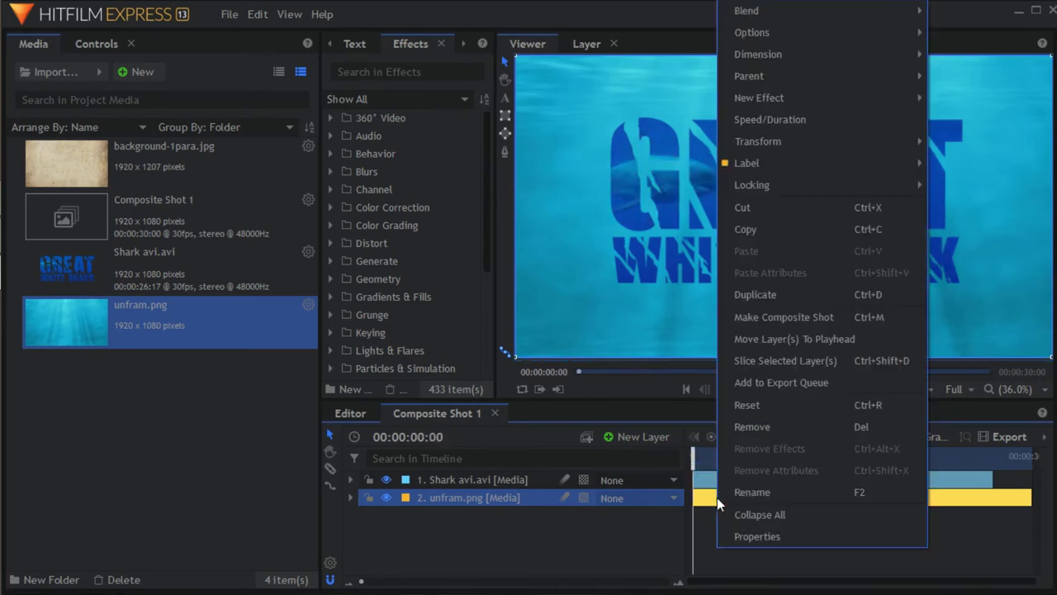
{"action": "left_click", "coordinate": [799, 427]}
{"action": "left_click_drag", "start_coordinate": [80, 161], "coordinate": [494, 513]}
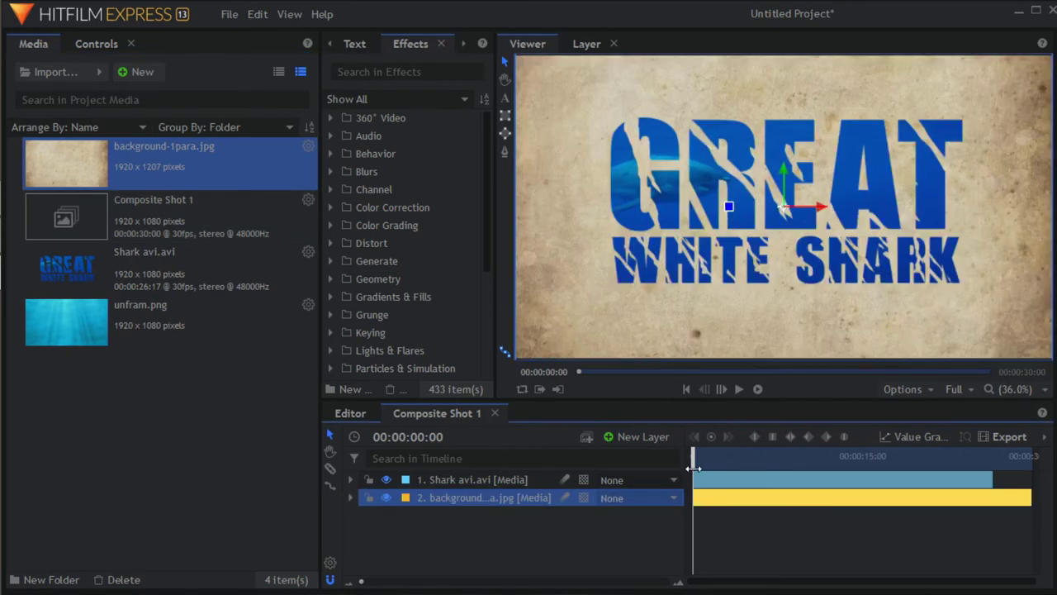
{"action": "mouse_move", "coordinate": [692, 456]}
{"action": "left_mouse_down"}
{"action": "mouse_move", "coordinate": [792, 453]}
{"action": "mouse_move", "coordinate": [692, 457]}
{"action": "left_mouse_up"}
- Send the contents of the composite shot with the paper background to the export queue and start exporting
{"action": "left_click", "coordinate": [1015, 437]}
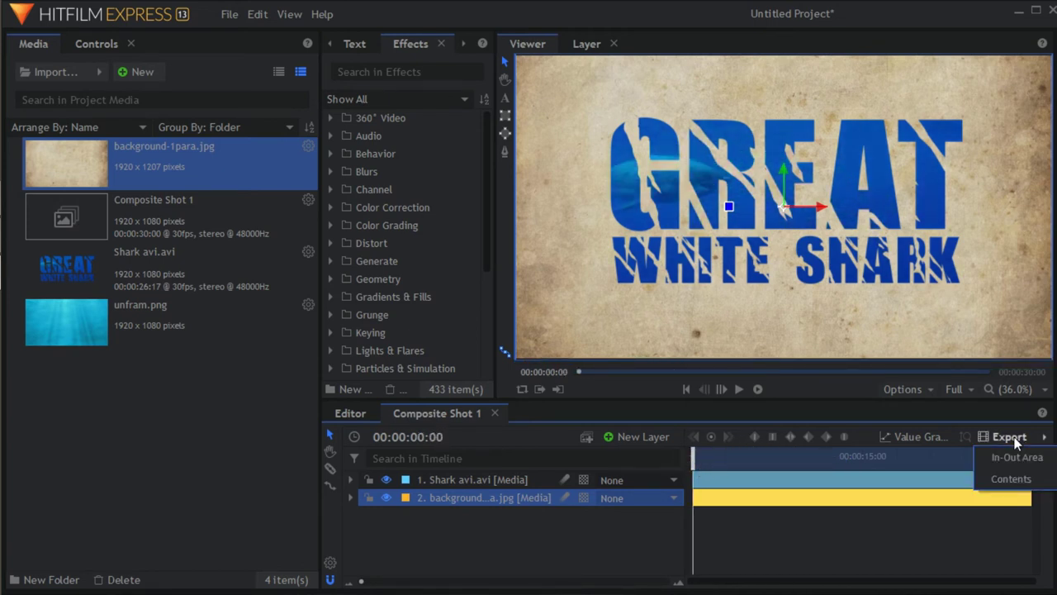
{"action": "left_click", "coordinate": [1013, 481]}
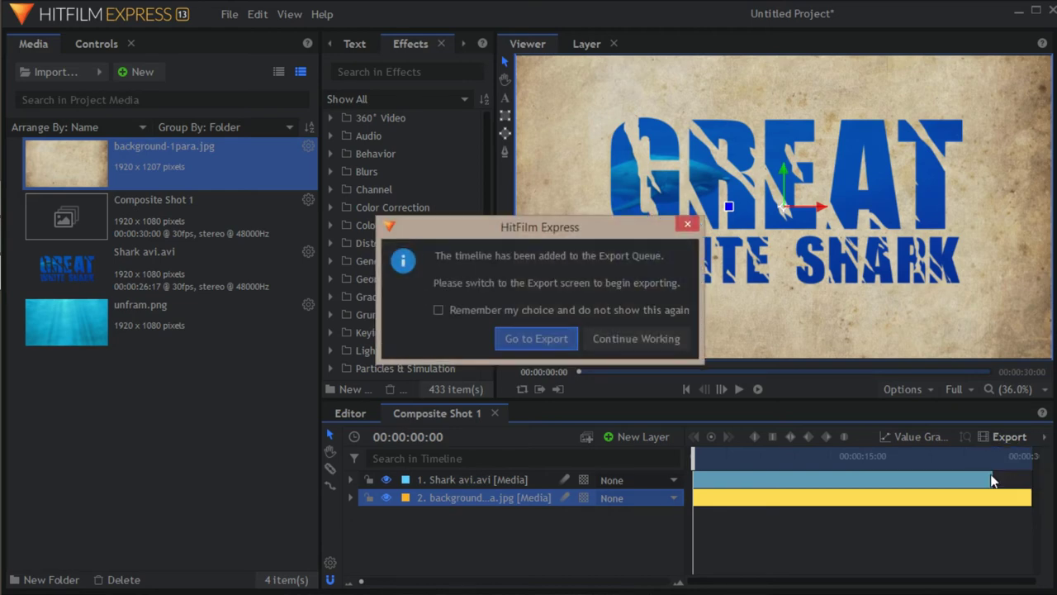
{"action": "left_click", "coordinate": [546, 339]}
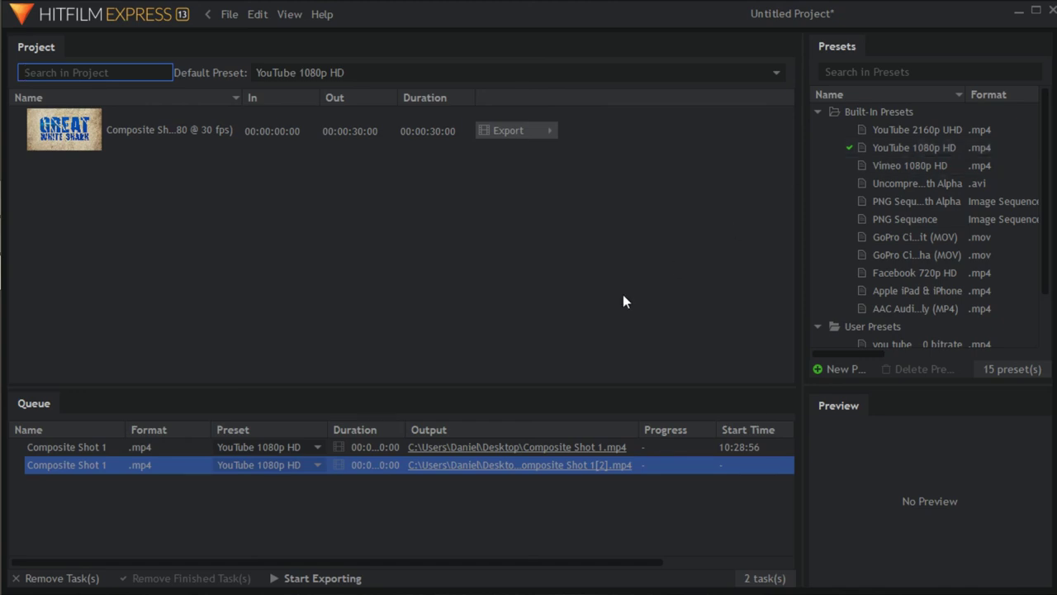
{"action": "left_click", "coordinate": [323, 578]}
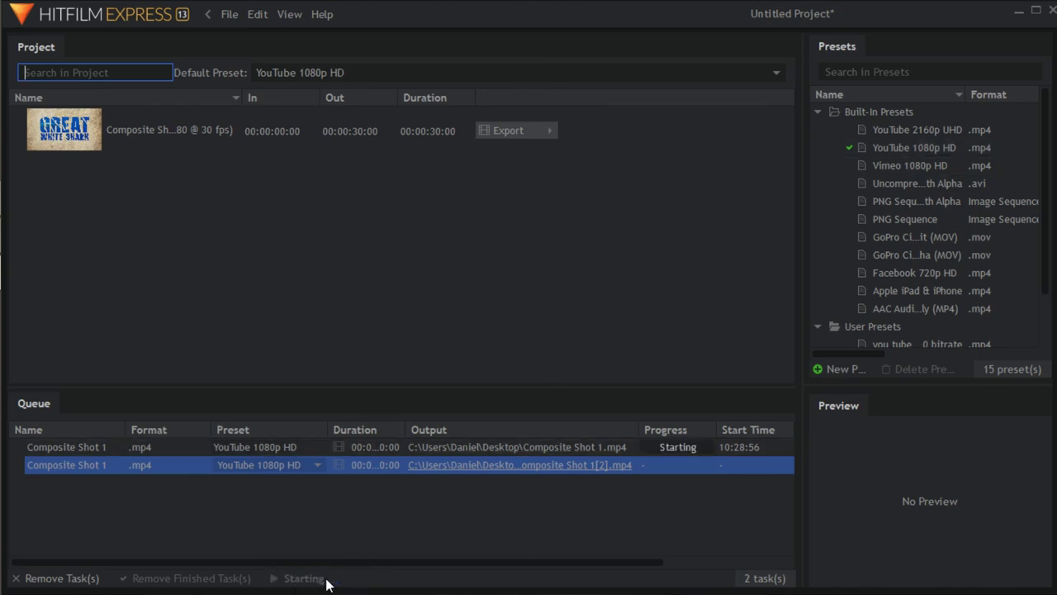